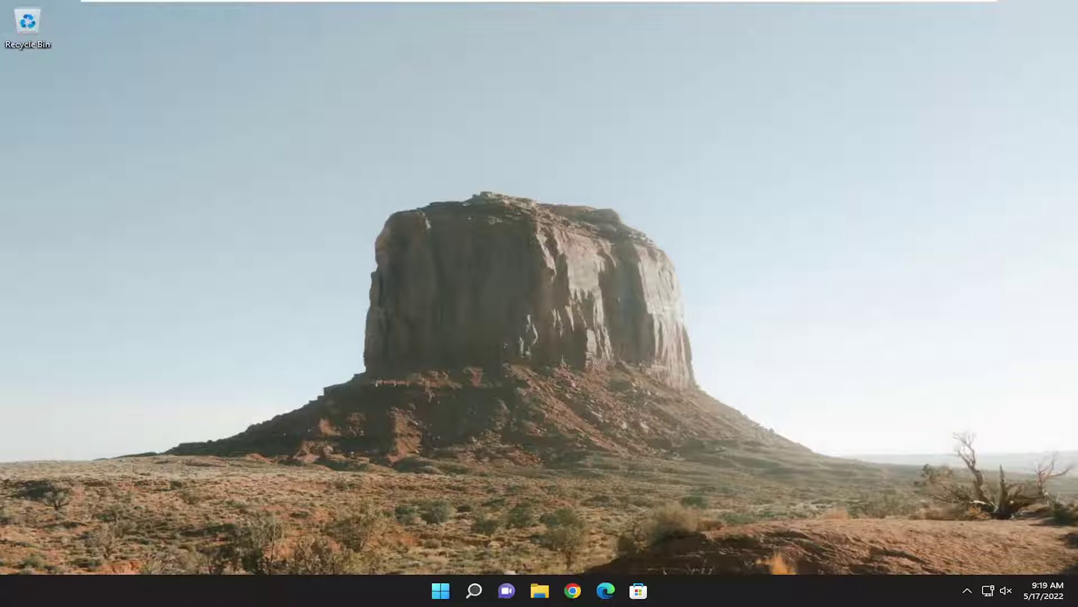
Step: Search Windows for 'group policy' to bring up Edit group policy
{"action": "left_click", "coordinate": [477, 591]}
{"action": "type", "text": "group policy"}
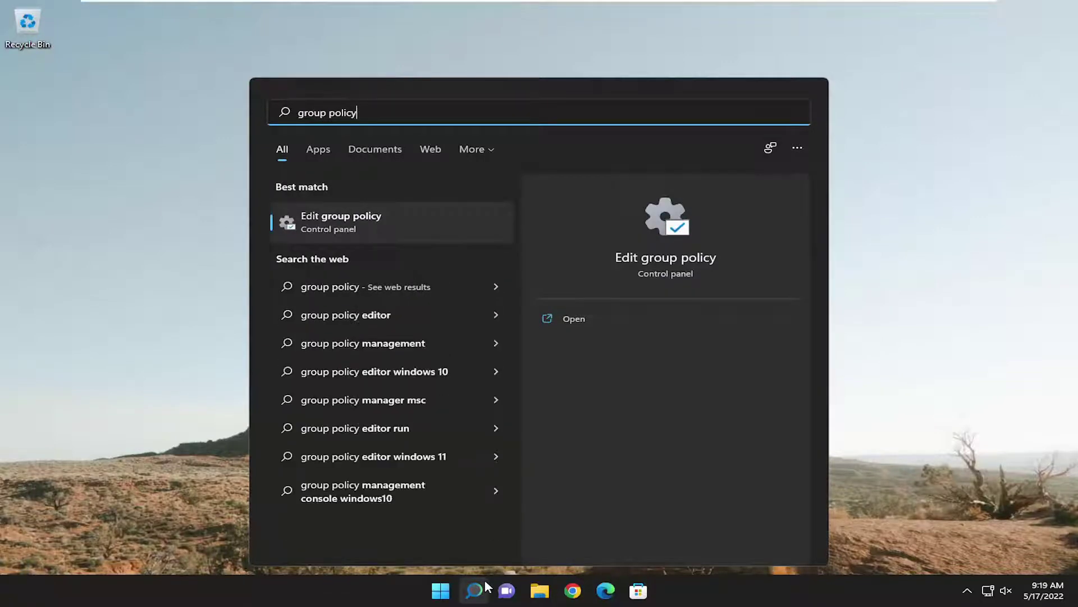
Step: Launch Edit group policy and enlarge the editor window and its tree pane
{"action": "left_click", "coordinate": [363, 230]}
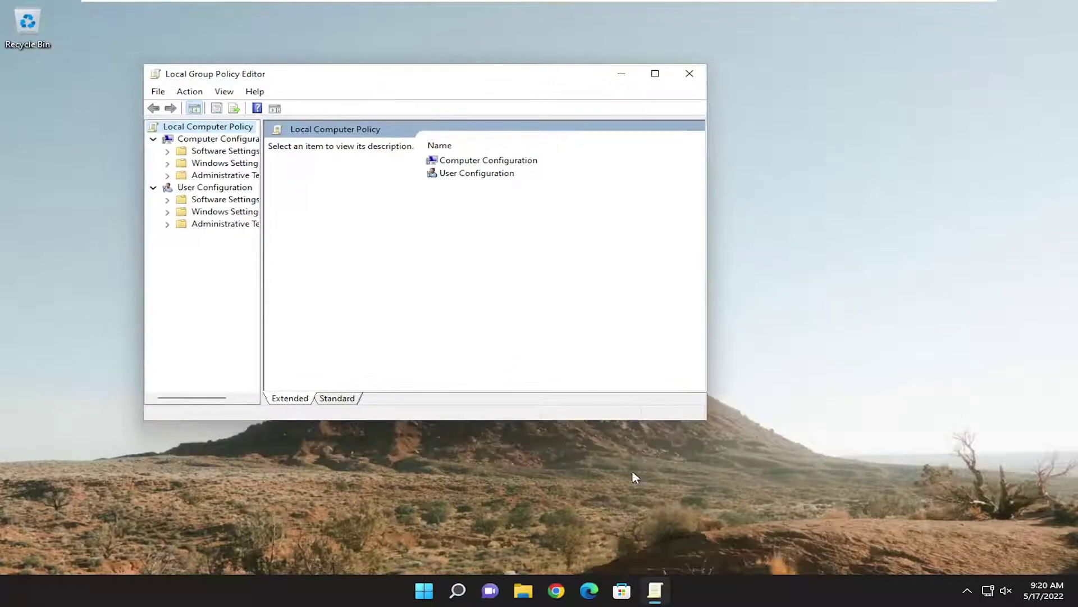
{"action": "left_click_drag", "start_coordinate": [706, 419], "coordinate": [815, 483]}
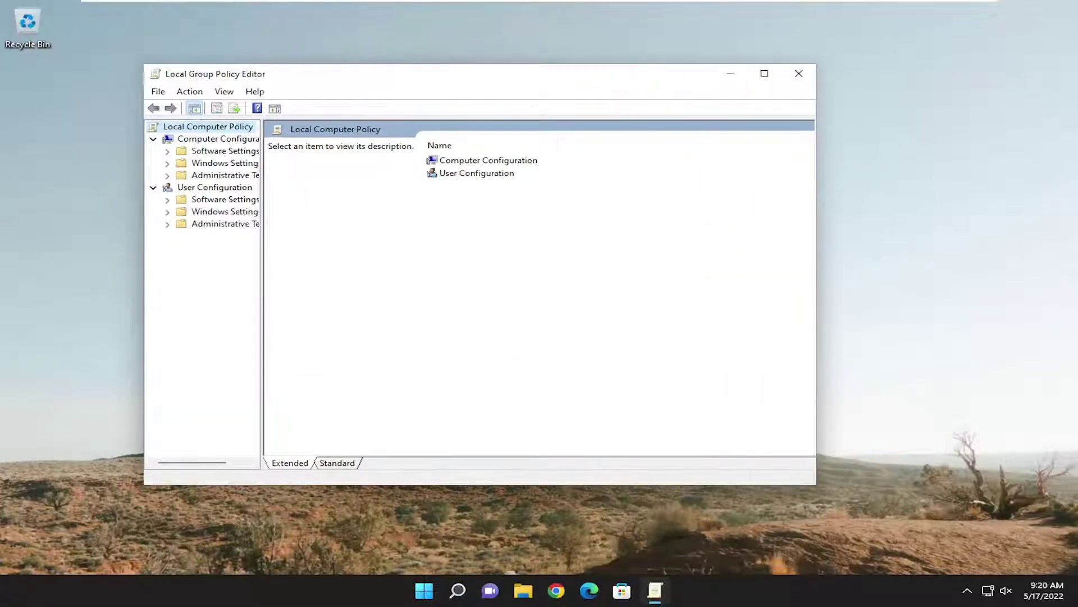
{"action": "left_click_drag", "start_coordinate": [260, 248], "coordinate": [327, 247]}
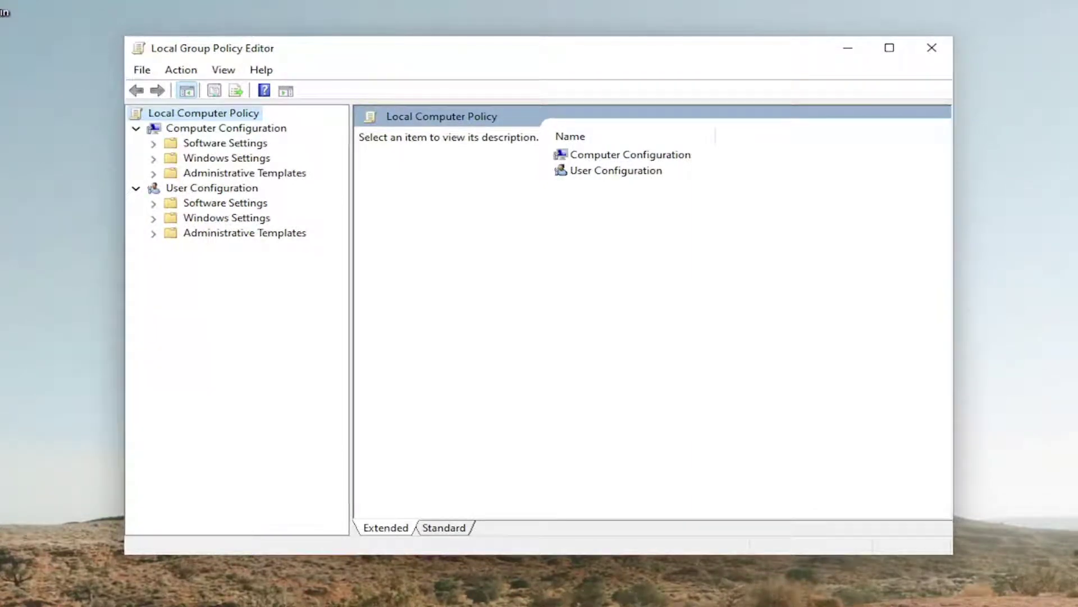
Step: Expand Administrative Templates > Windows Components, select Biometrics, and review the policy descriptions
{"action": "double_click", "coordinate": [261, 173]}
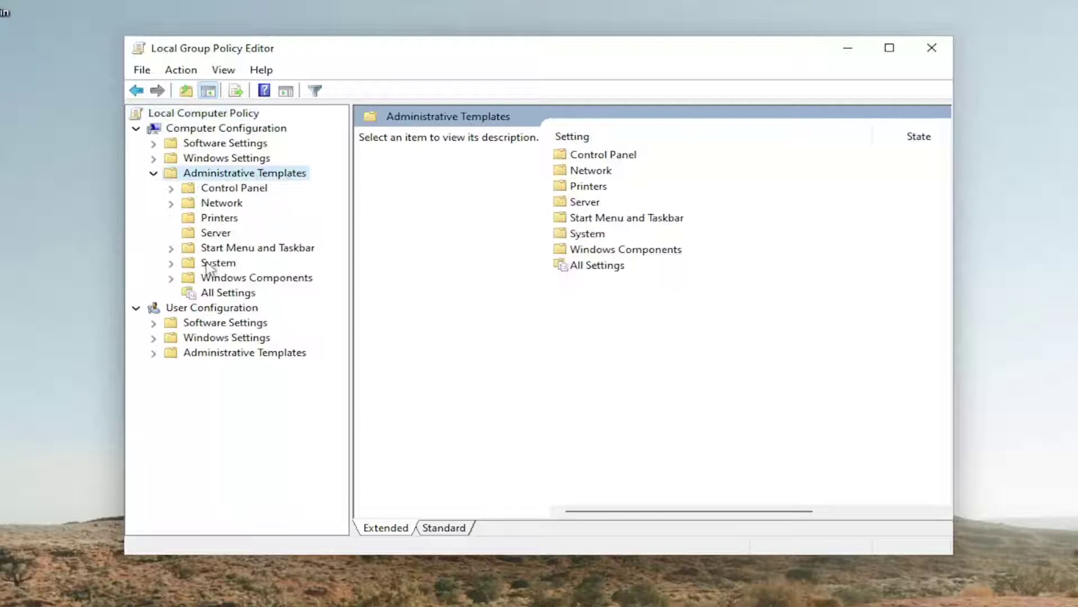
{"action": "double_click", "coordinate": [213, 278]}
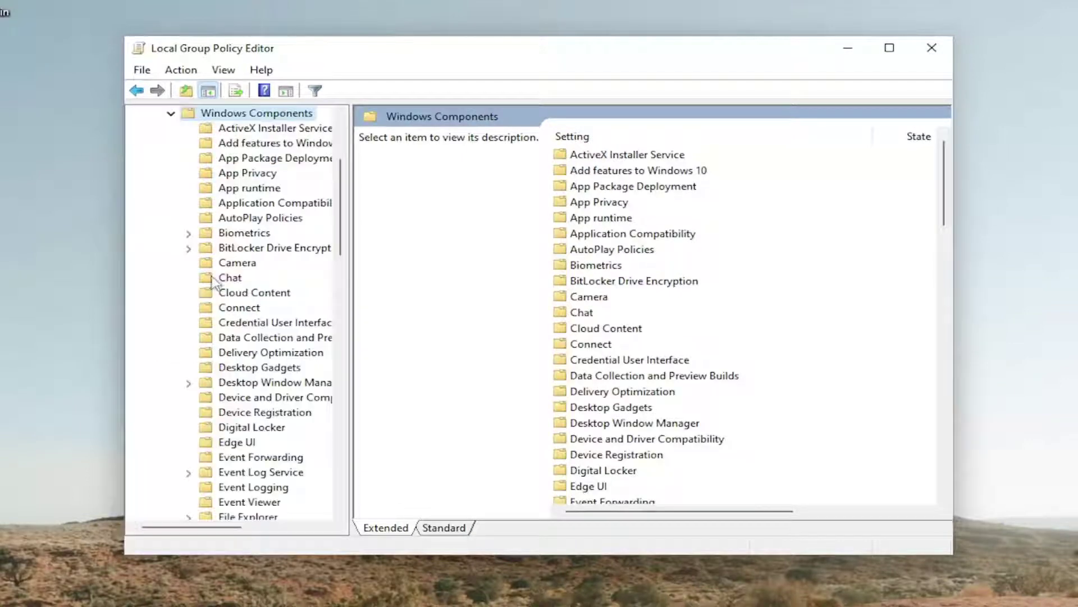
{"action": "left_click", "coordinate": [241, 233]}
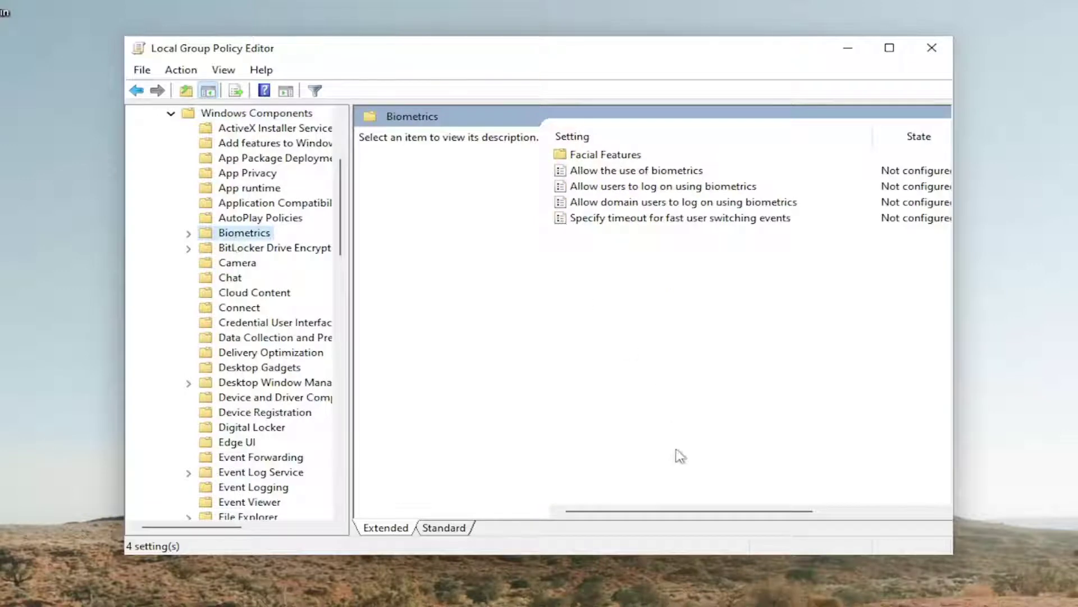
{"action": "left_click_drag", "start_coordinate": [679, 513], "coordinate": [702, 515]}
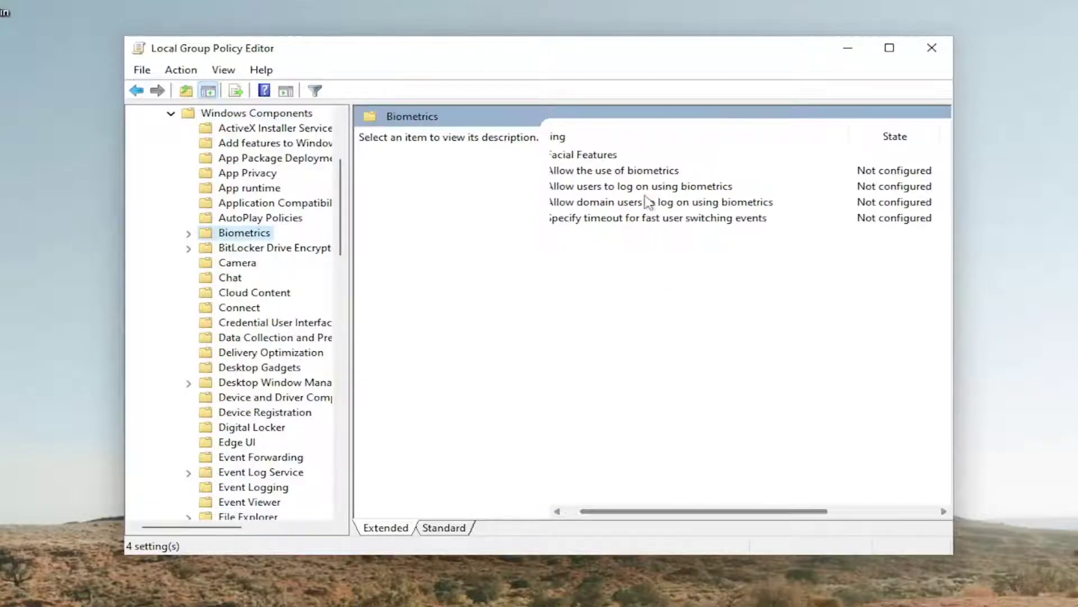
{"action": "left_click", "coordinate": [611, 174]}
{"action": "left_click", "coordinate": [617, 202]}
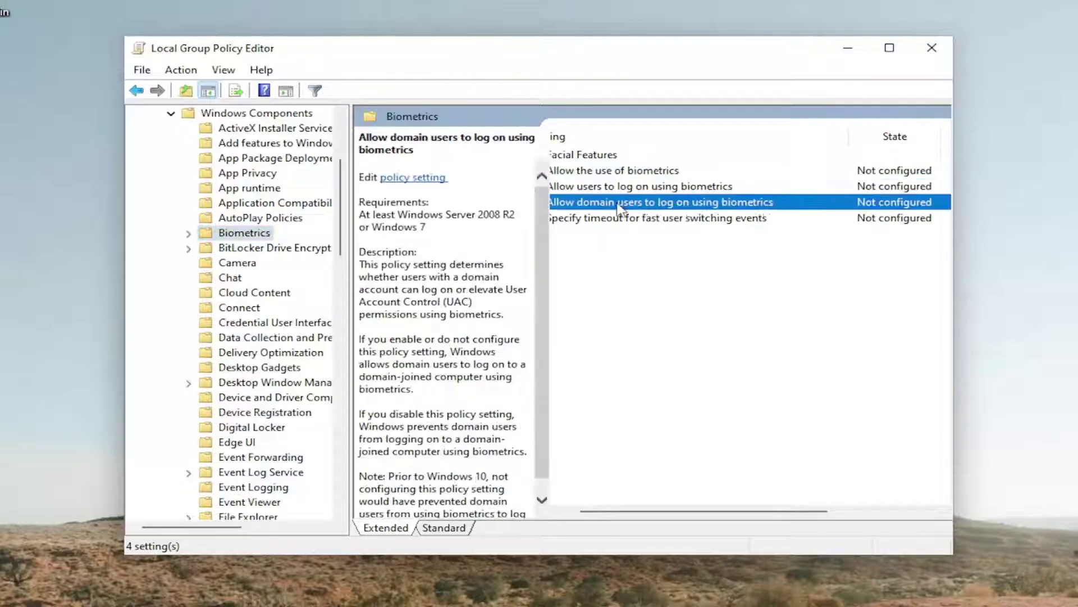
{"action": "left_click_drag", "start_coordinate": [678, 513], "coordinate": [663, 511]}
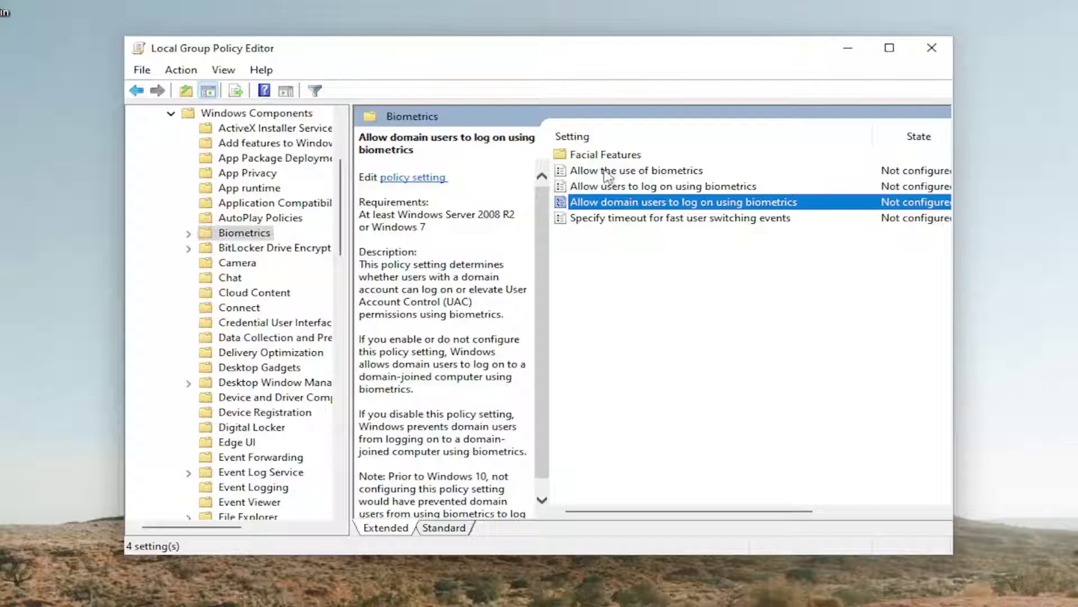
Step: Set 'Allow the use of biometrics' to Enabled
{"action": "double_click", "coordinate": [644, 172]}
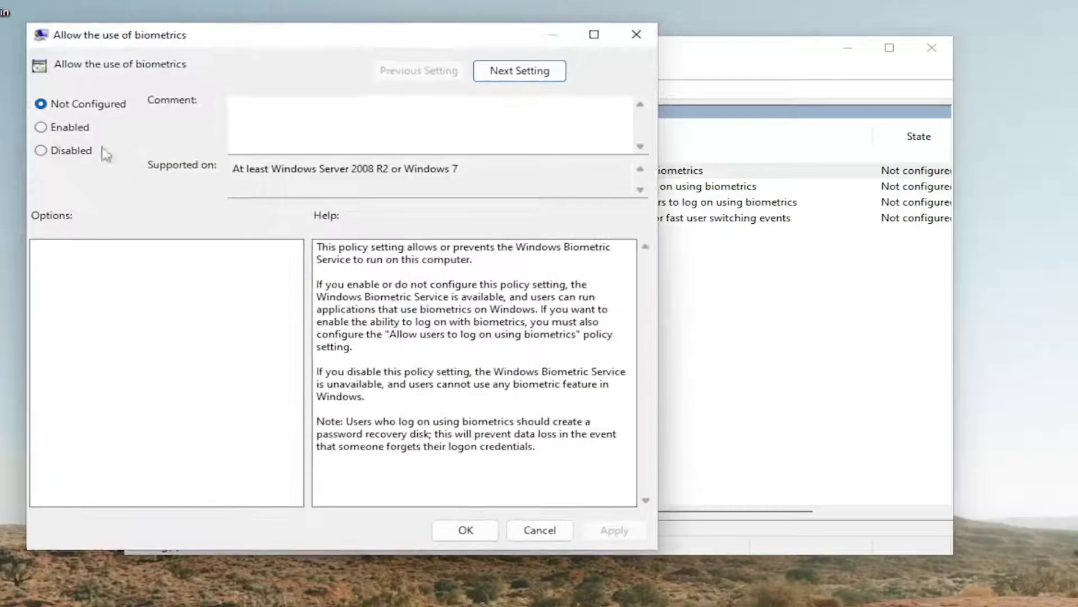
{"action": "left_click", "coordinate": [67, 128]}
{"action": "left_click", "coordinate": [617, 531]}
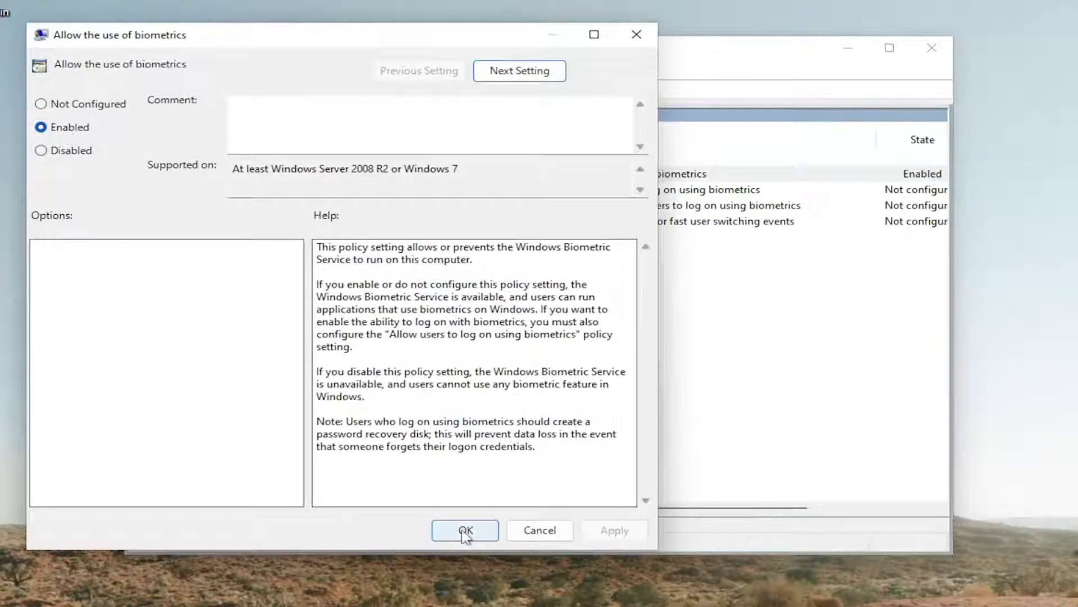
{"action": "left_click", "coordinate": [465, 530]}
Step: Set 'Allow users to log on using biometrics' to Enabled
{"action": "double_click", "coordinate": [657, 191]}
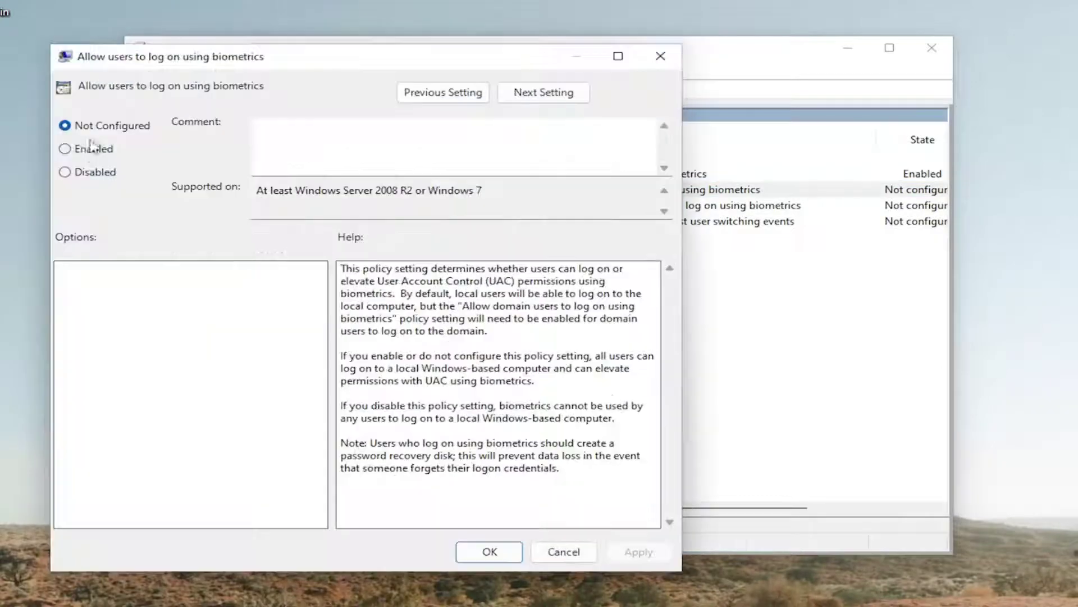
{"action": "left_click", "coordinate": [93, 147]}
{"action": "left_click", "coordinate": [646, 553]}
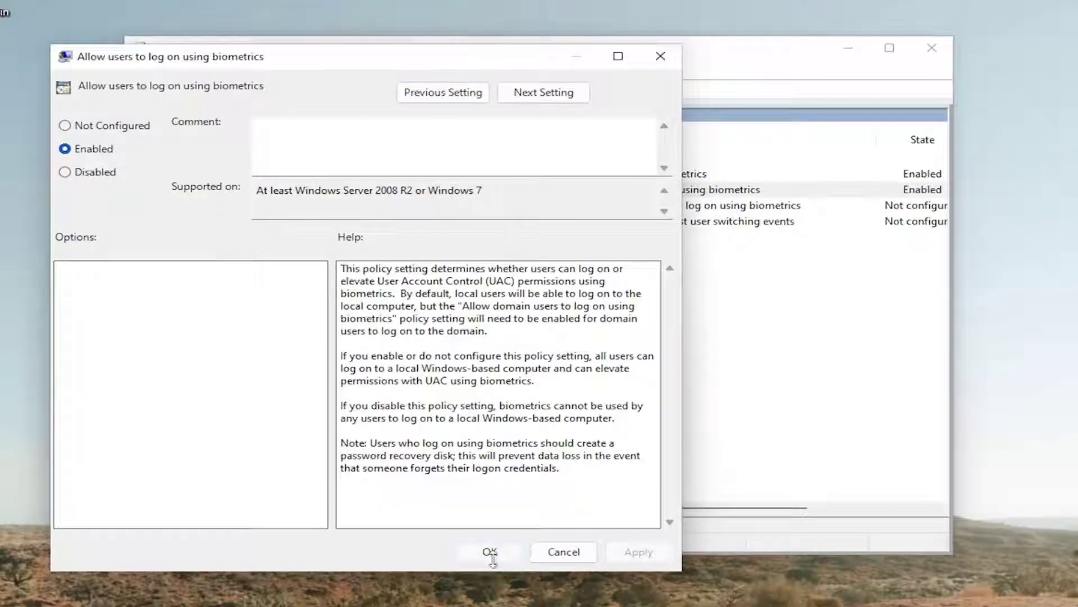
{"action": "left_click", "coordinate": [490, 552]}
Step: Set the domain users biometrics logon policy to Enabled
{"action": "double_click", "coordinate": [590, 205]}
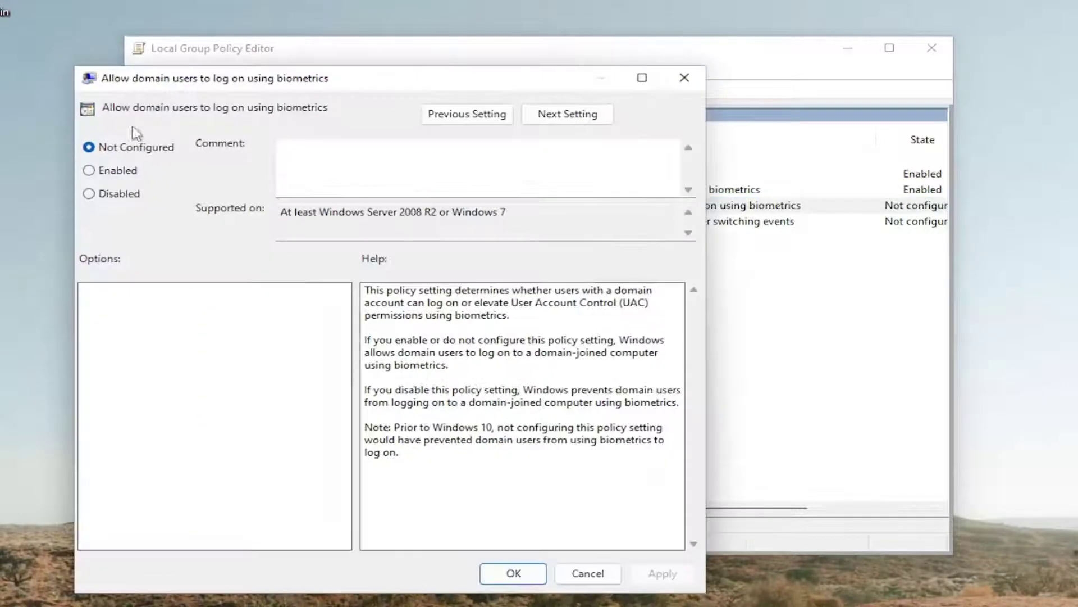
{"action": "left_click", "coordinate": [127, 171]}
{"action": "left_click", "coordinate": [668, 573]}
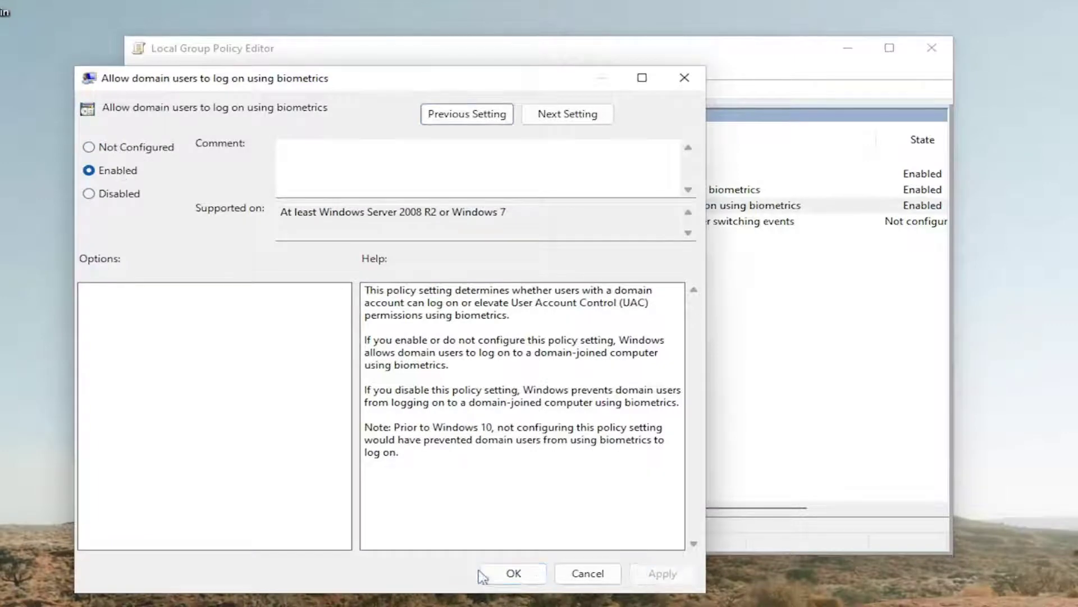
{"action": "left_click", "coordinate": [498, 577]}
Step: Collapse the Windows Components and Administrative Templates branches in the policy tree
{"action": "scroll", "coordinate": [199, 206], "scroll_direction": "up", "scroll_amount": 4}
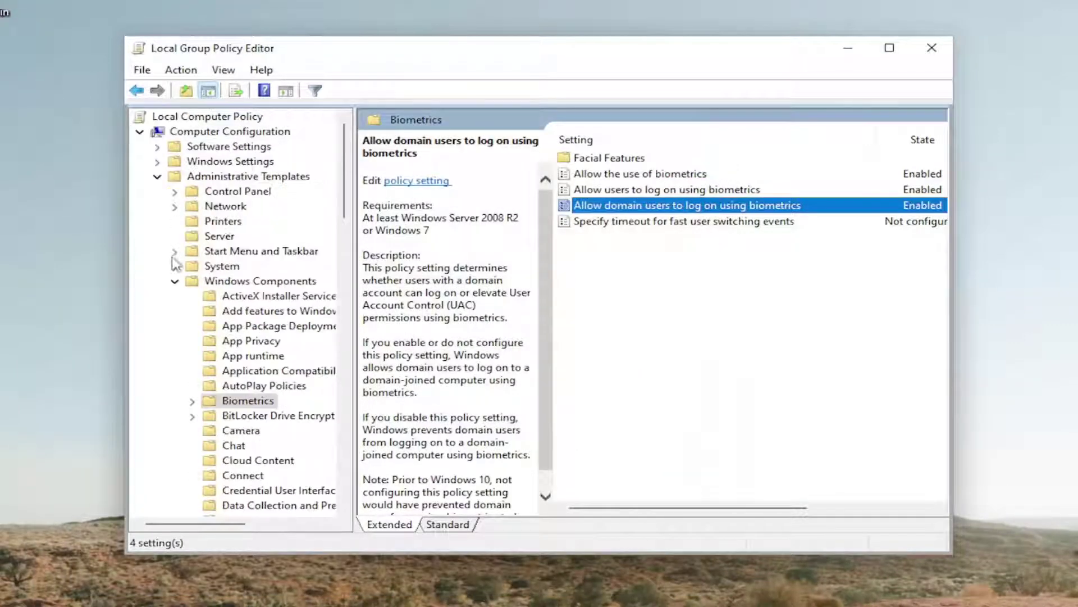
{"action": "left_click", "coordinate": [175, 281]}
{"action": "left_click", "coordinate": [157, 175]}
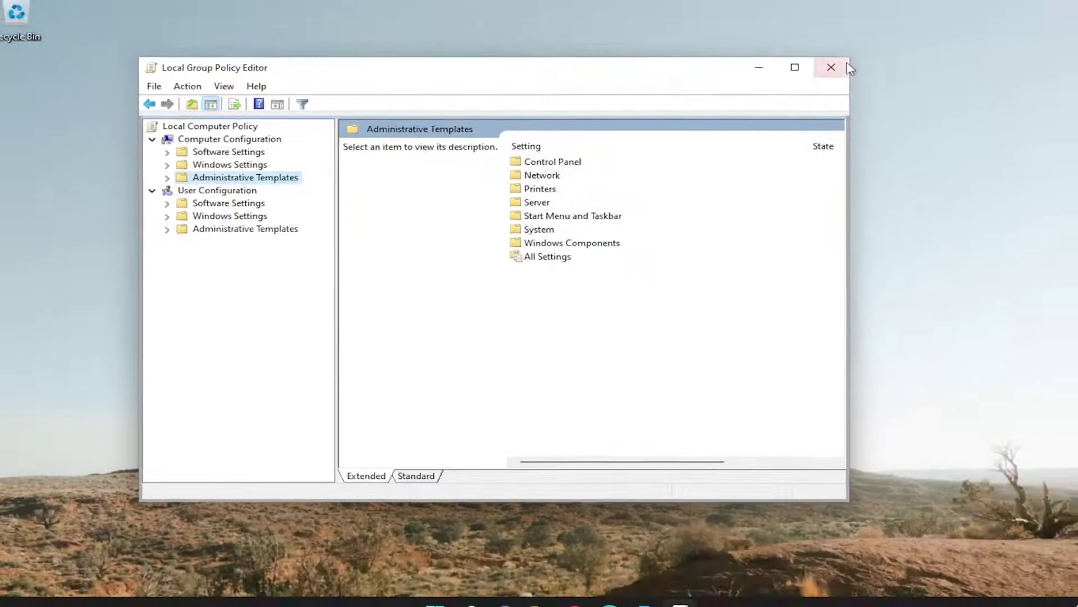
Step: Close the Group Policy Editor and bring up the Win+X quick links menu
{"action": "left_click", "coordinate": [848, 68]}
{"action": "right_click", "coordinate": [441, 591]}
{"action": "mouse_move", "coordinate": [475, 536]}
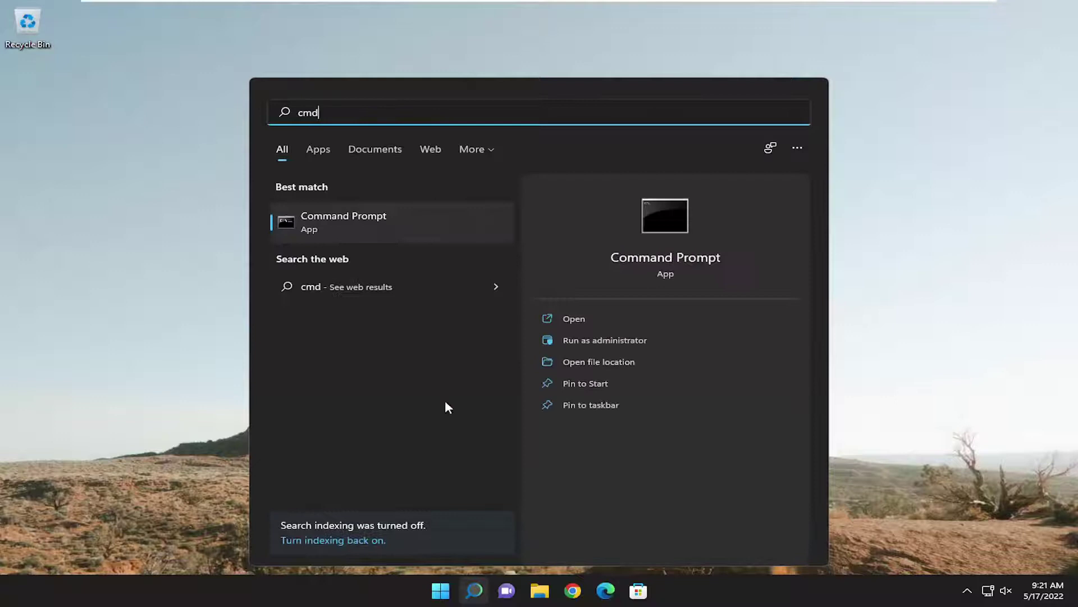
Step: Launch Command Prompt from the cmd search result as administrator, approving the UAC prompt
{"action": "left_click", "coordinate": [325, 216]}
{"action": "right_click", "coordinate": [324, 218]}
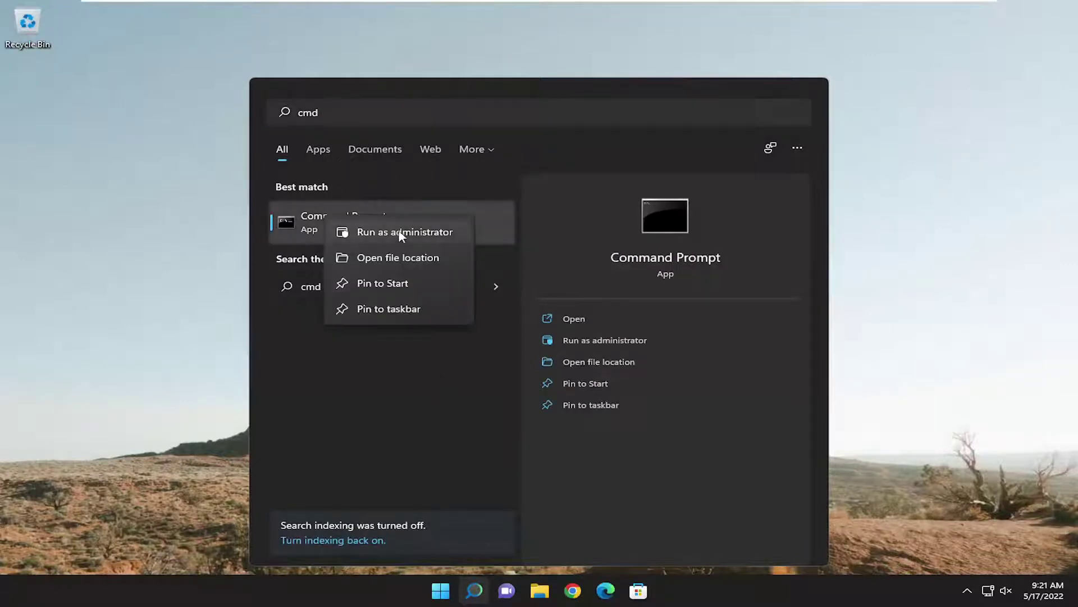
{"action": "key", "text": "Escape"}
{"action": "key", "text": "ctrl+shift+Return"}
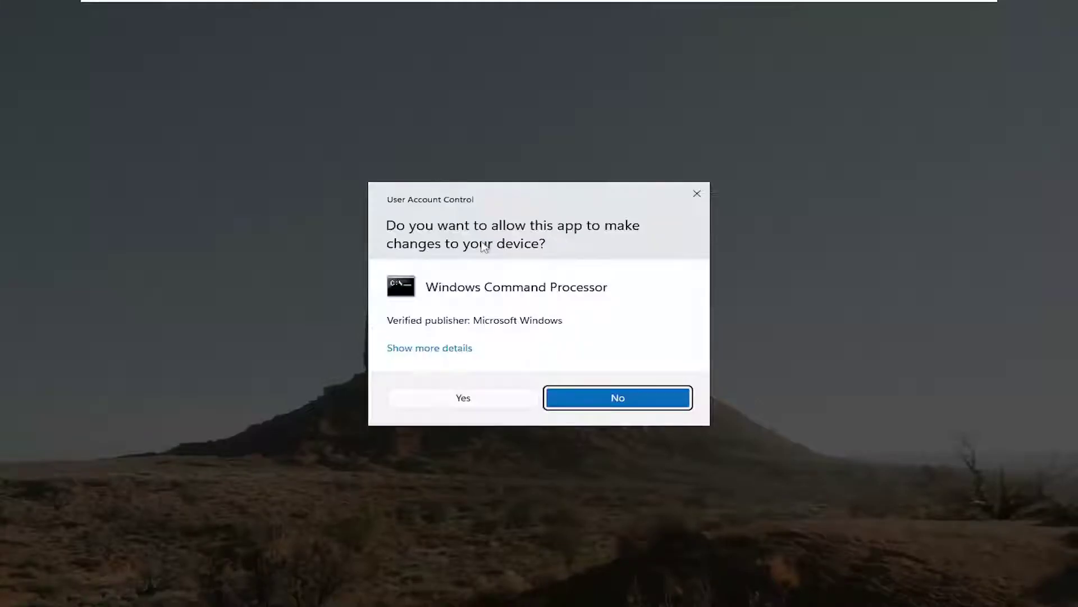
{"action": "left_click", "coordinate": [487, 406]}
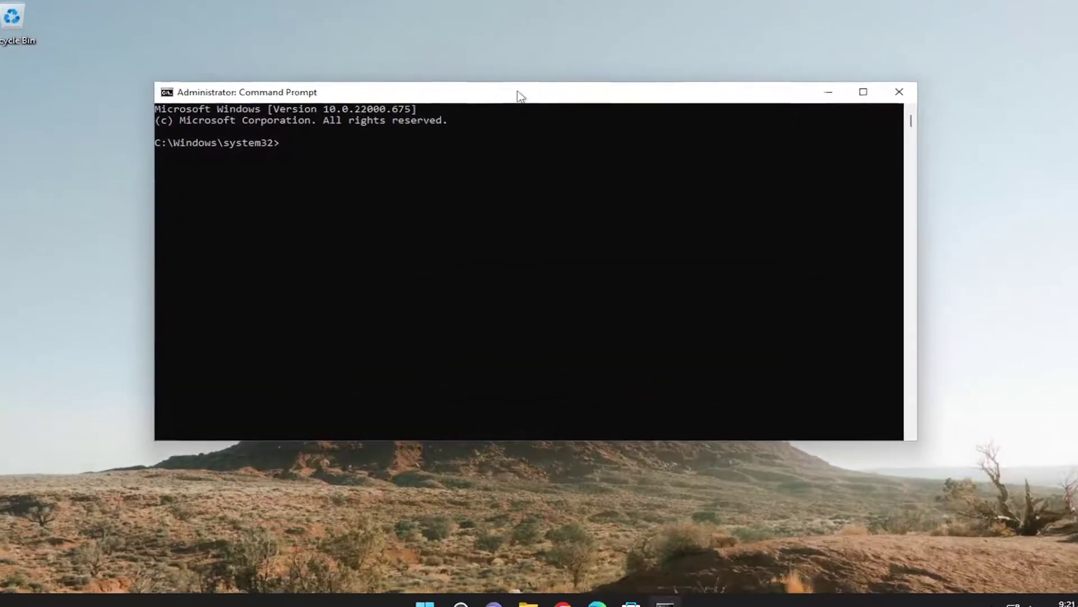
Step: Run sfc /scannow in the elevated Command Prompt until verification reaches 100%
{"action": "type", "text": "sfc"}
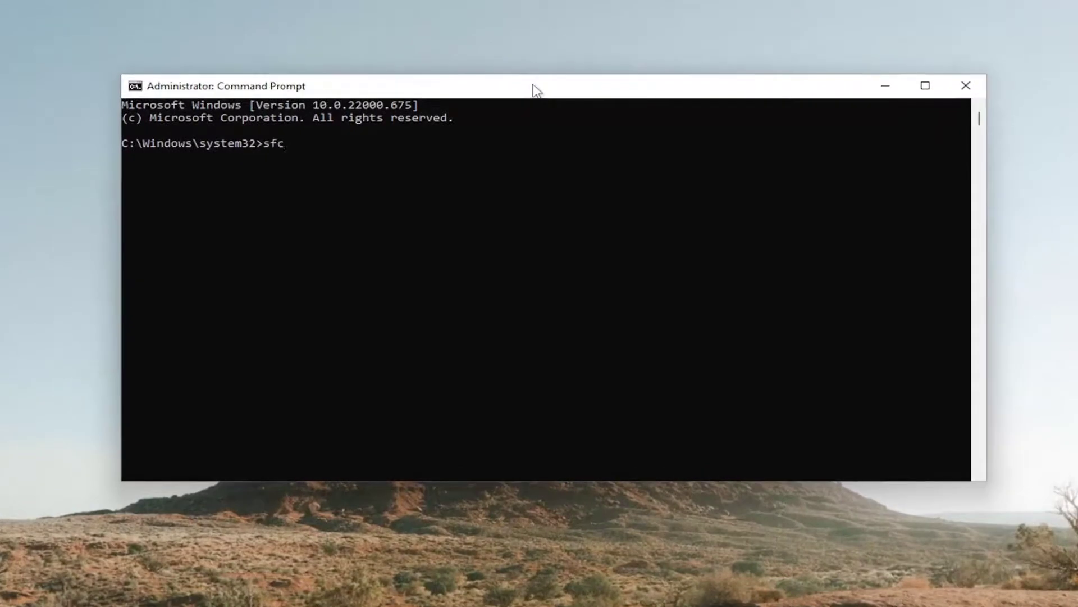
{"action": "type", "text": " /scannow"}
{"action": "key", "text": "Return"}
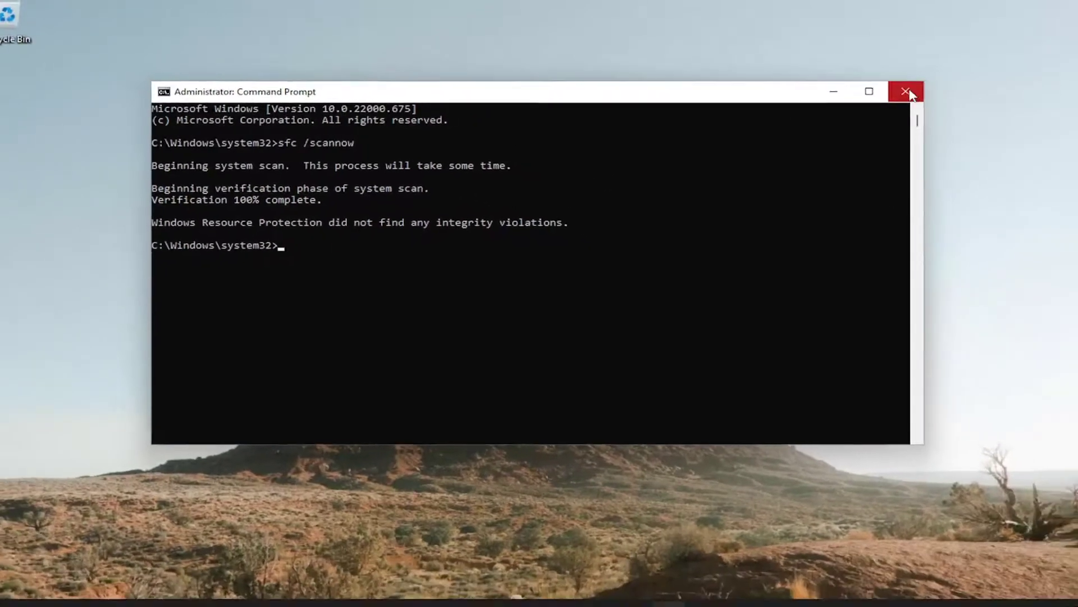
Step: Close Command Prompt, then search 'services' from the taskbar and launch the Services app
{"action": "left_click", "coordinate": [906, 92]}
{"action": "right_click", "coordinate": [440, 590]}
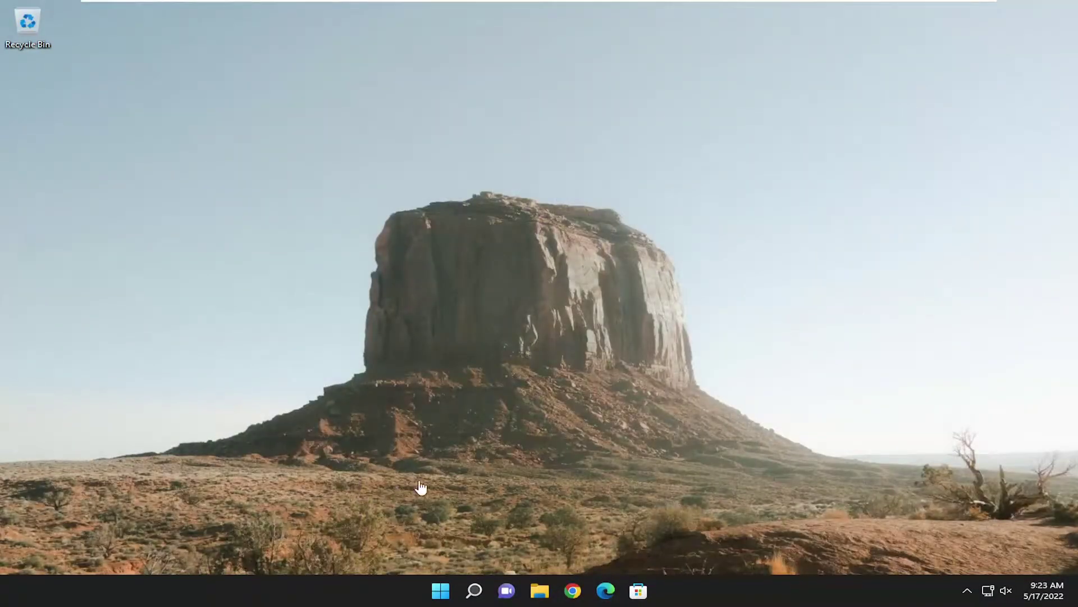
{"action": "left_click", "coordinate": [474, 593]}
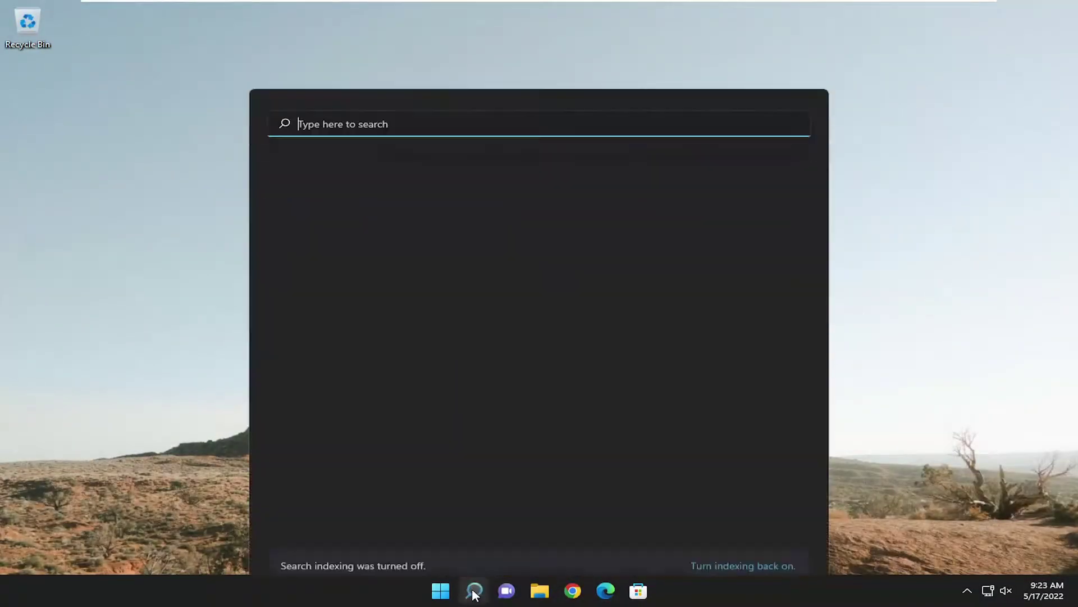
{"action": "type", "text": "services"}
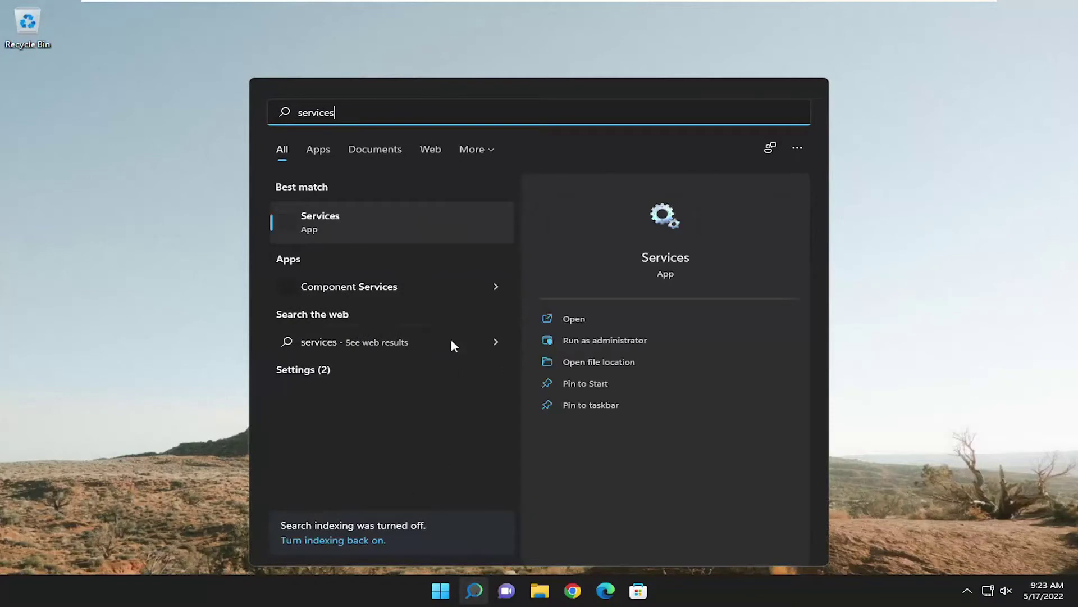
{"action": "left_click", "coordinate": [329, 226]}
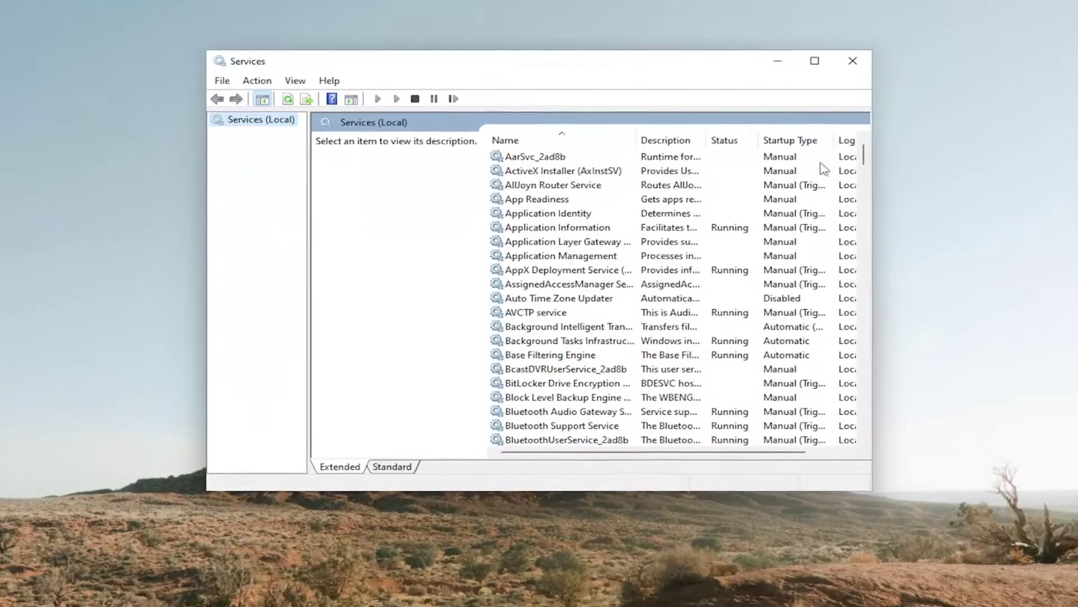
Step: In Windows Biometric Service properties, keep Startup type Automatic, then Apply and OK
{"action": "left_click_drag", "start_coordinate": [863, 148], "coordinate": [861, 392]}
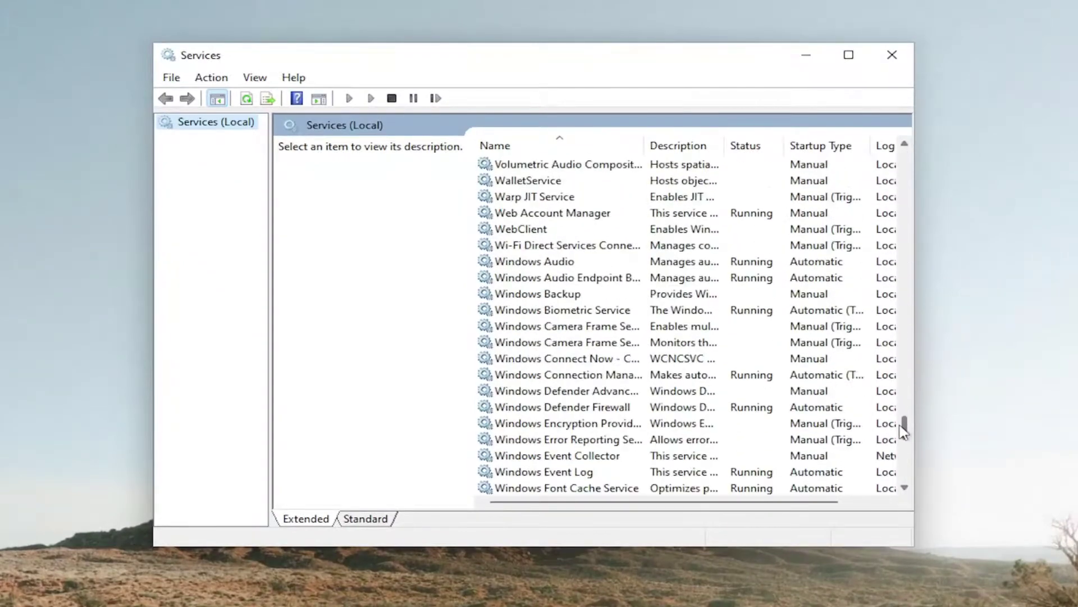
{"action": "scroll", "coordinate": [497, 225], "scroll_direction": "up", "scroll_amount": 2}
{"action": "scroll", "coordinate": [501, 256], "scroll_direction": "down", "scroll_amount": 2}
{"action": "double_click", "coordinate": [548, 310]}
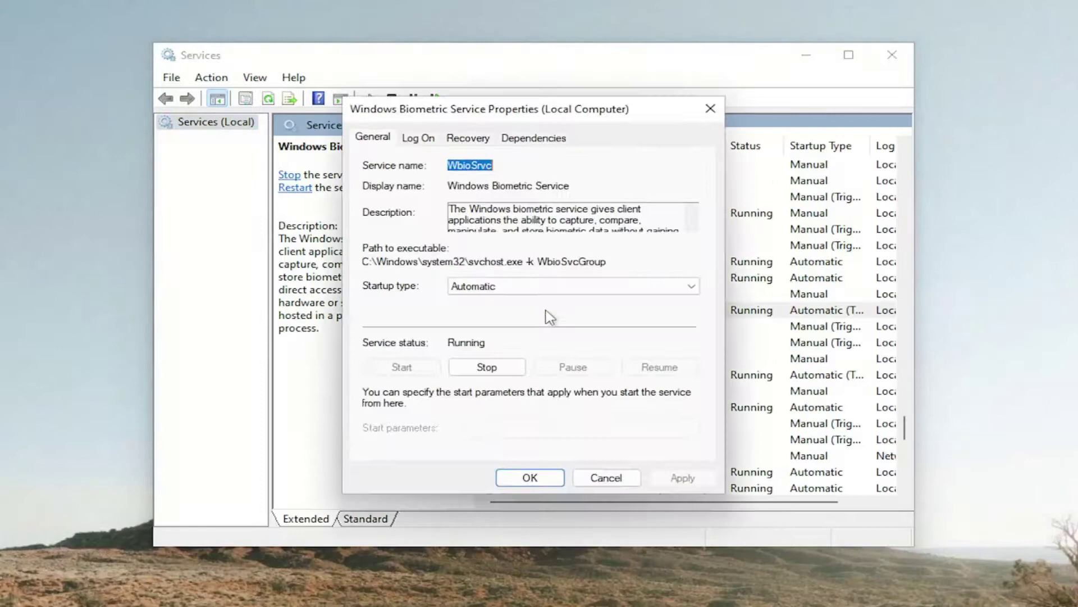
{"action": "left_click", "coordinate": [490, 288]}
{"action": "left_click", "coordinate": [473, 308]}
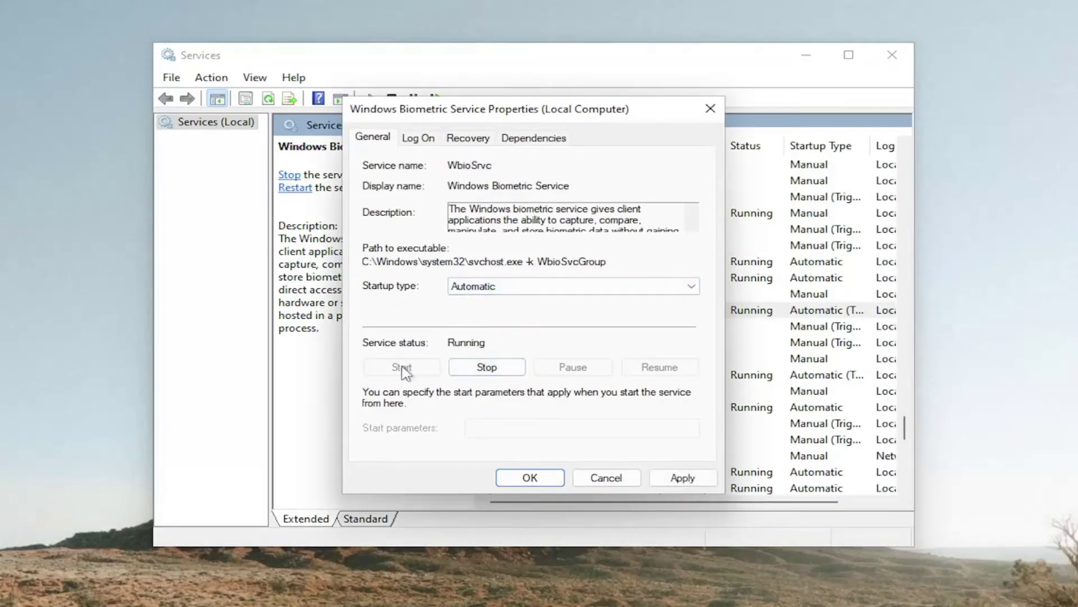
{"action": "left_click", "coordinate": [684, 477]}
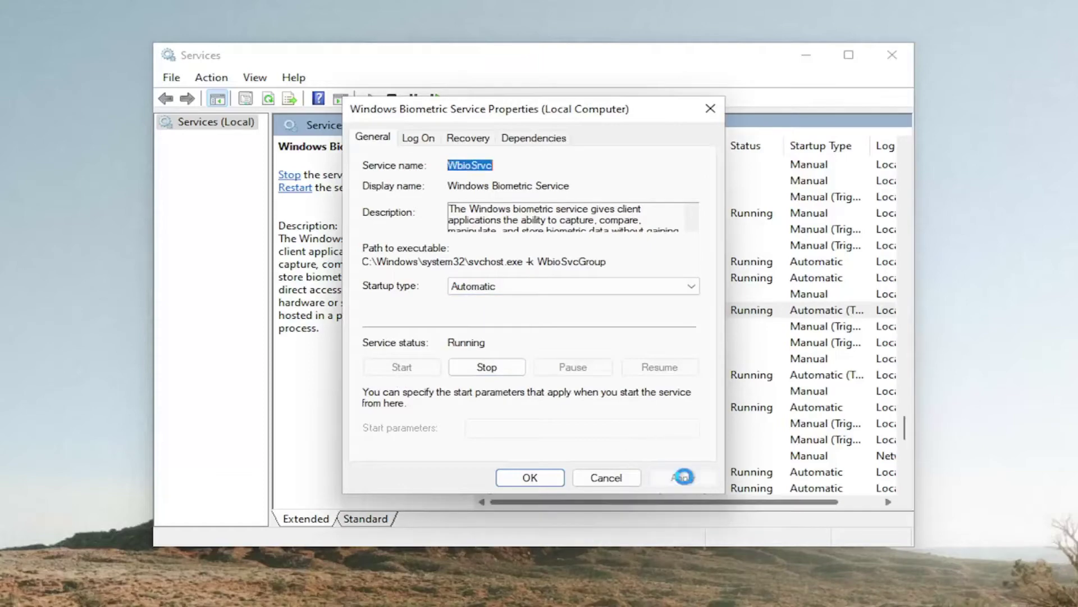
{"action": "left_click", "coordinate": [530, 478]}
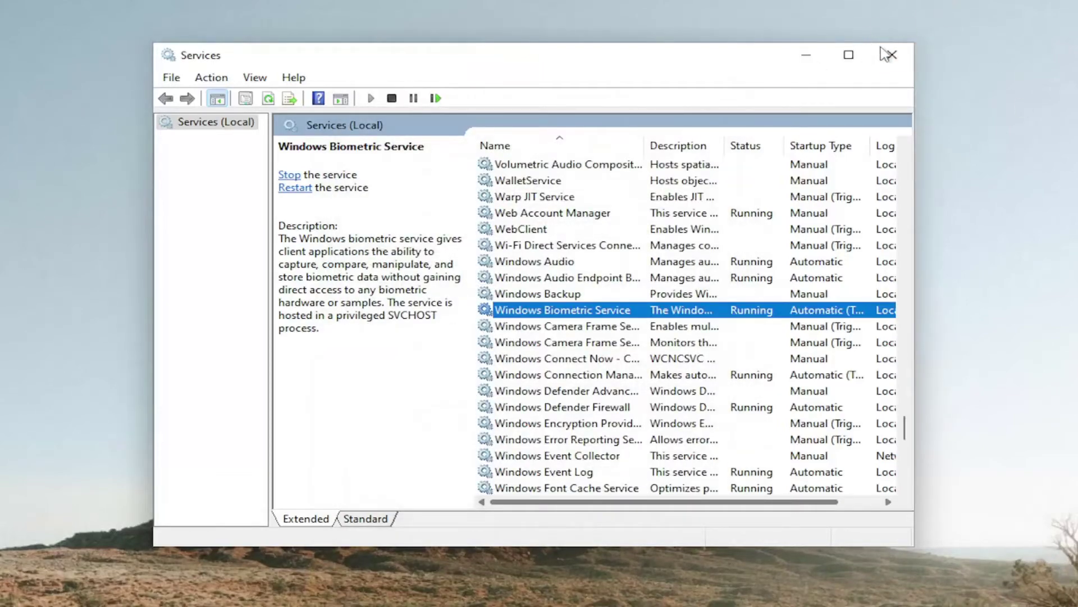
Step: Close the Services window
{"action": "left_click", "coordinate": [887, 54]}
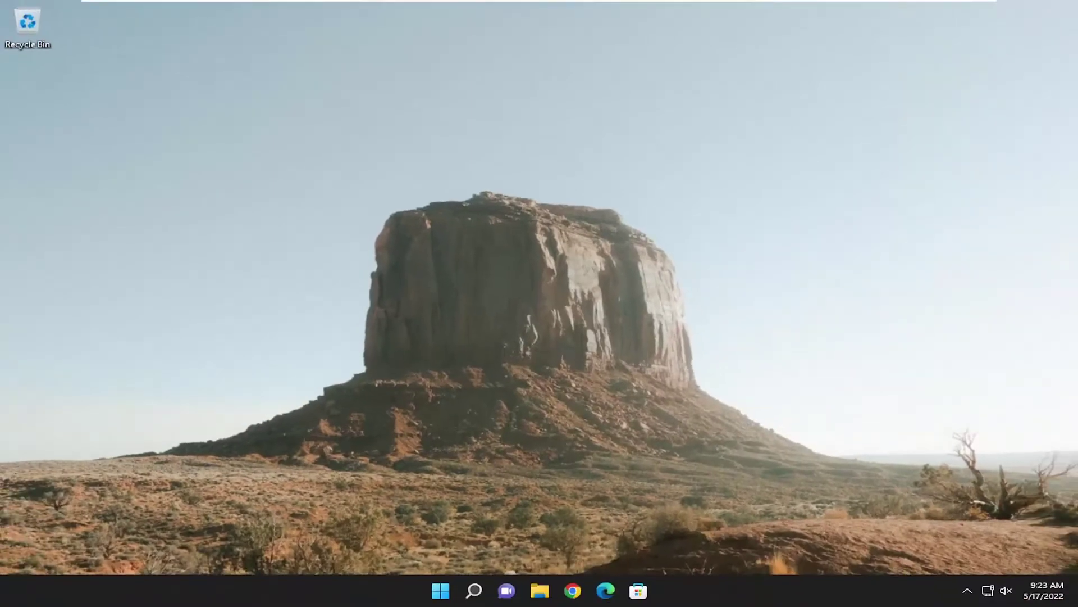